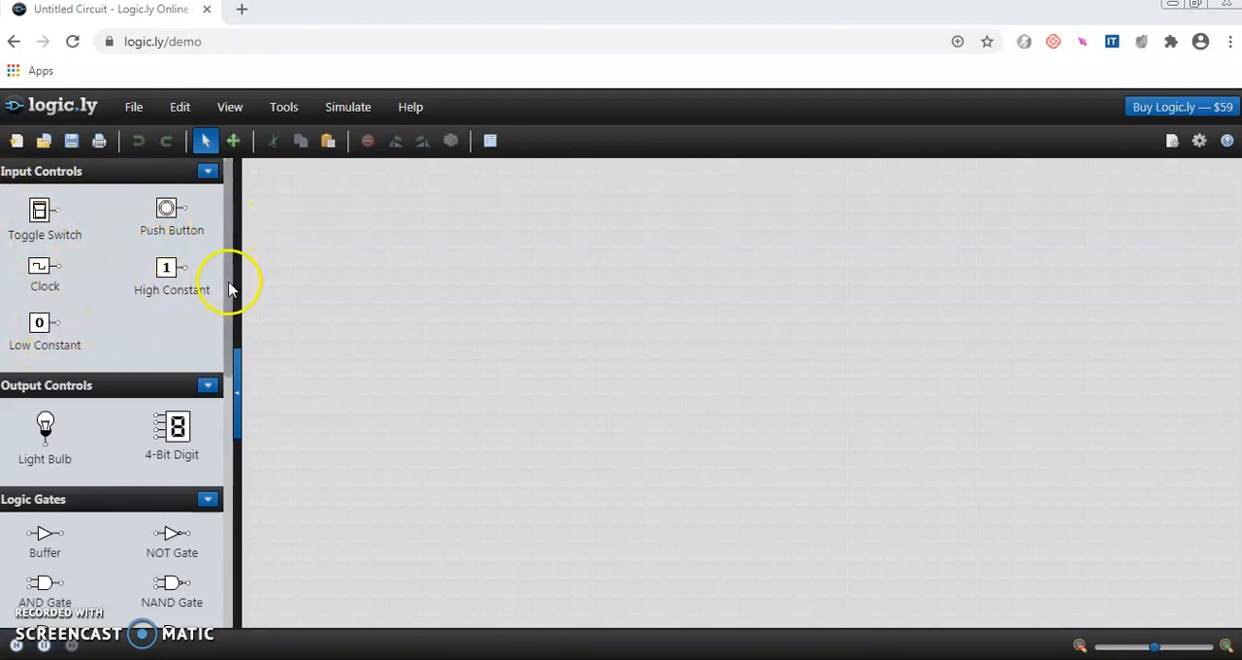
left_click_drag(230, 297, 230, 359)
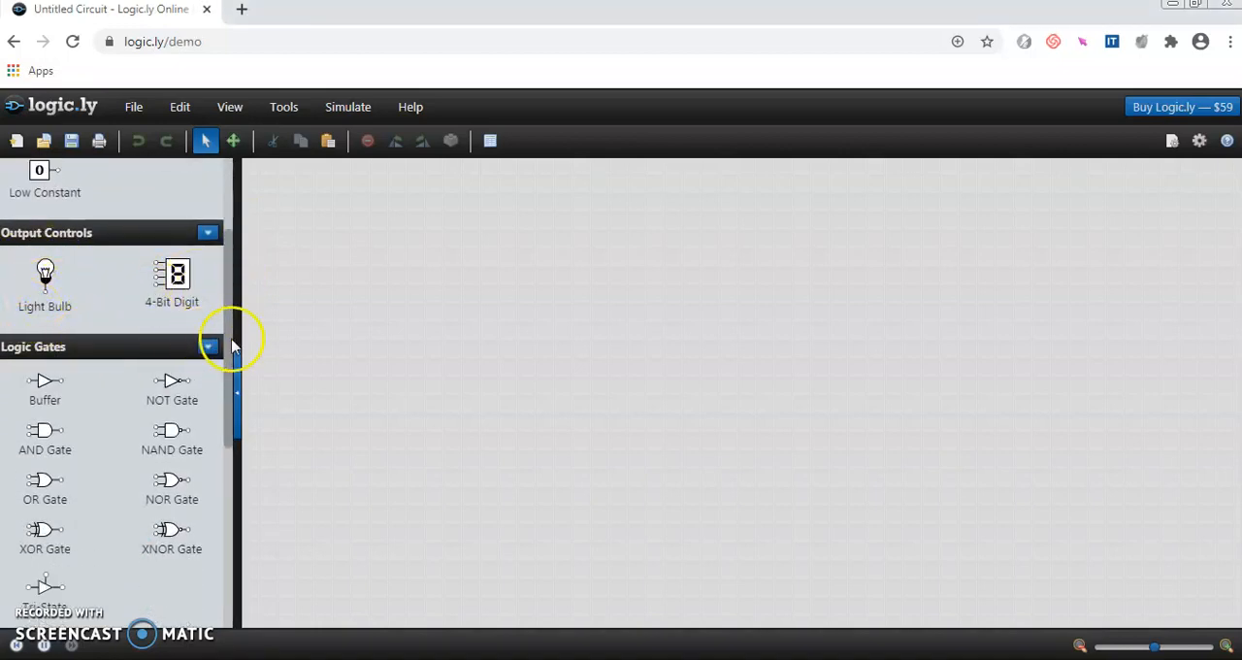
left_click_drag(233, 335, 233, 381)
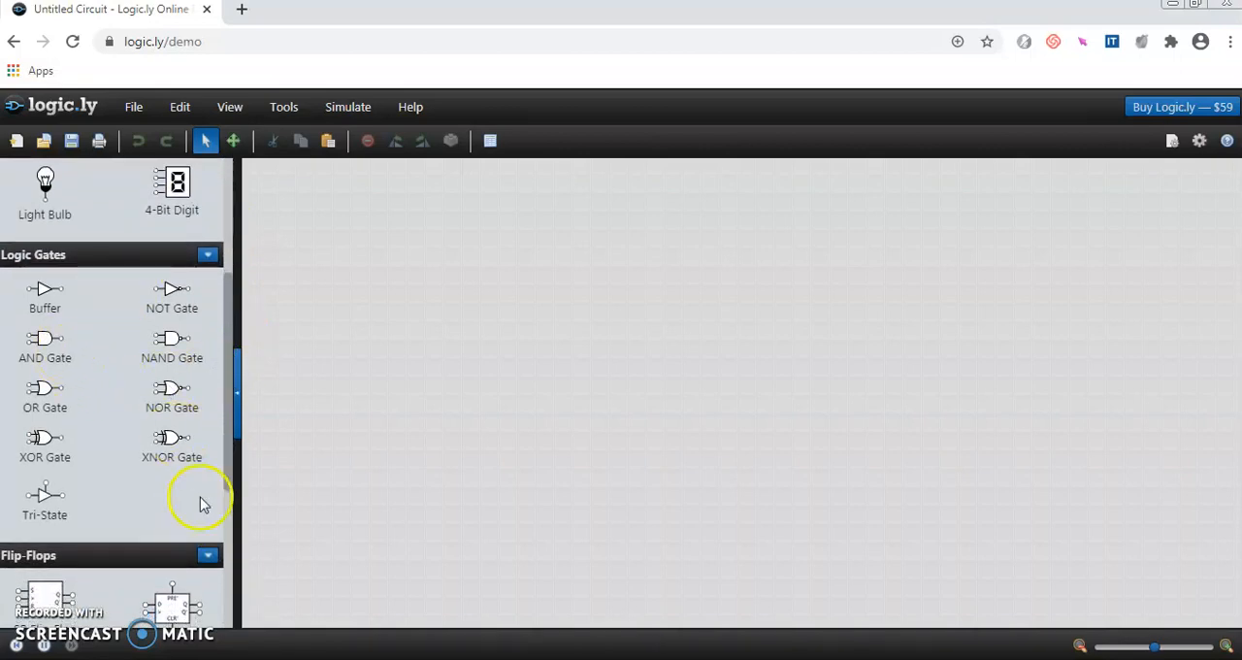
mouse_move(231, 386)
left_mouse_down()
mouse_move(229, 515)
mouse_move(226, 273)
mouse_move(233, 337)
left_mouse_up()
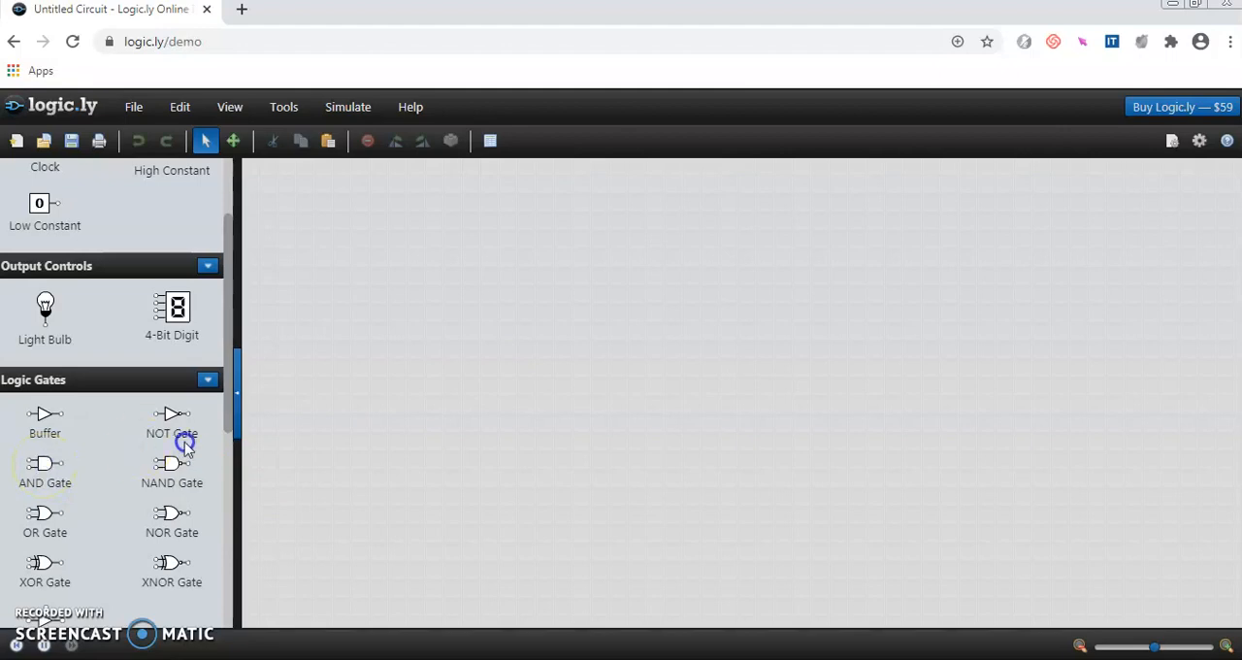
- Place an AND gate on the canvas and confirm its input count is 2 in the properties
left_click_drag(172, 441, 548, 326)
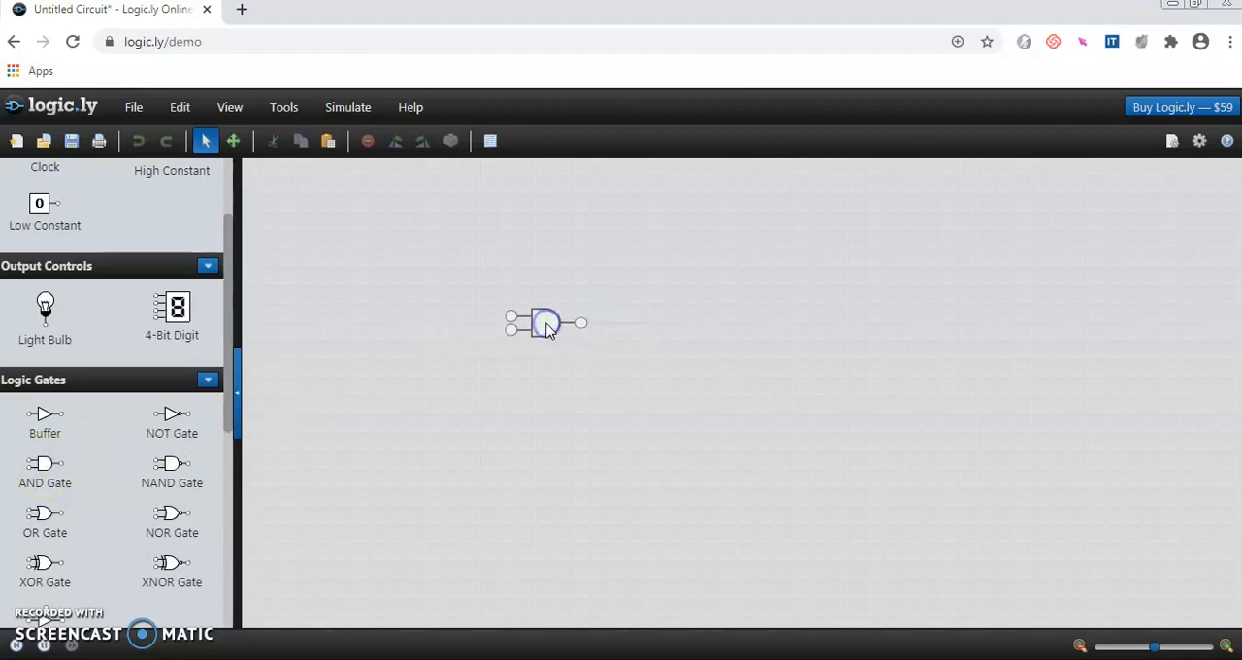
left_click(549, 326)
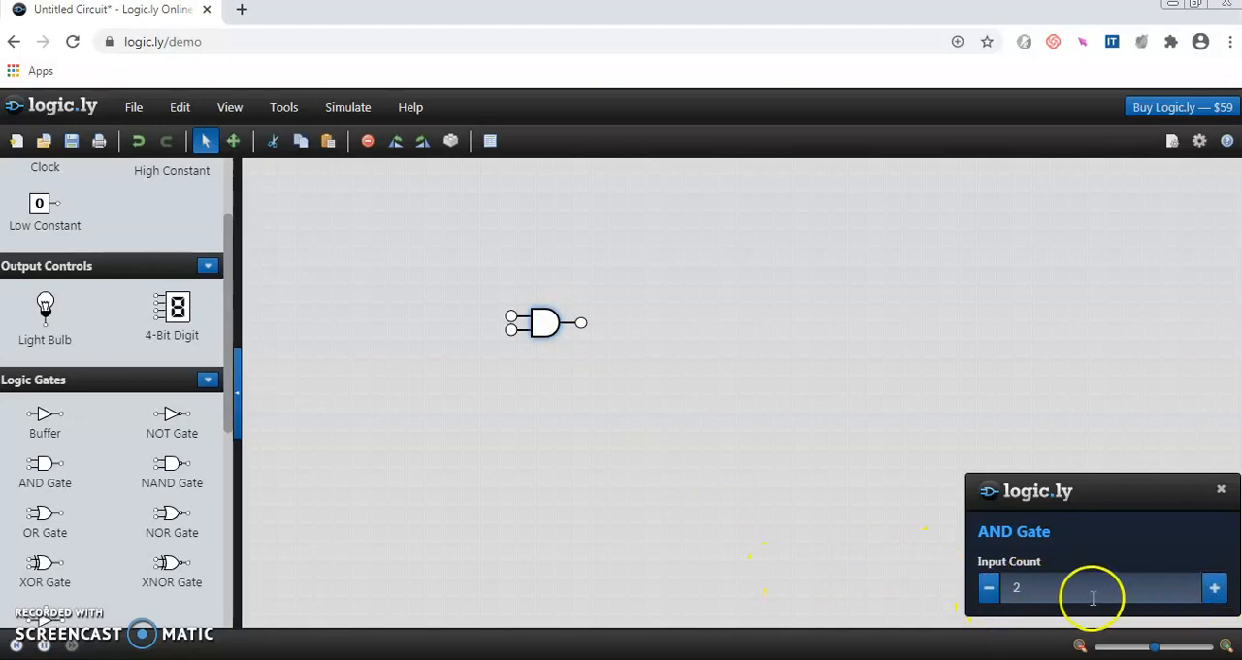
left_click(1028, 588)
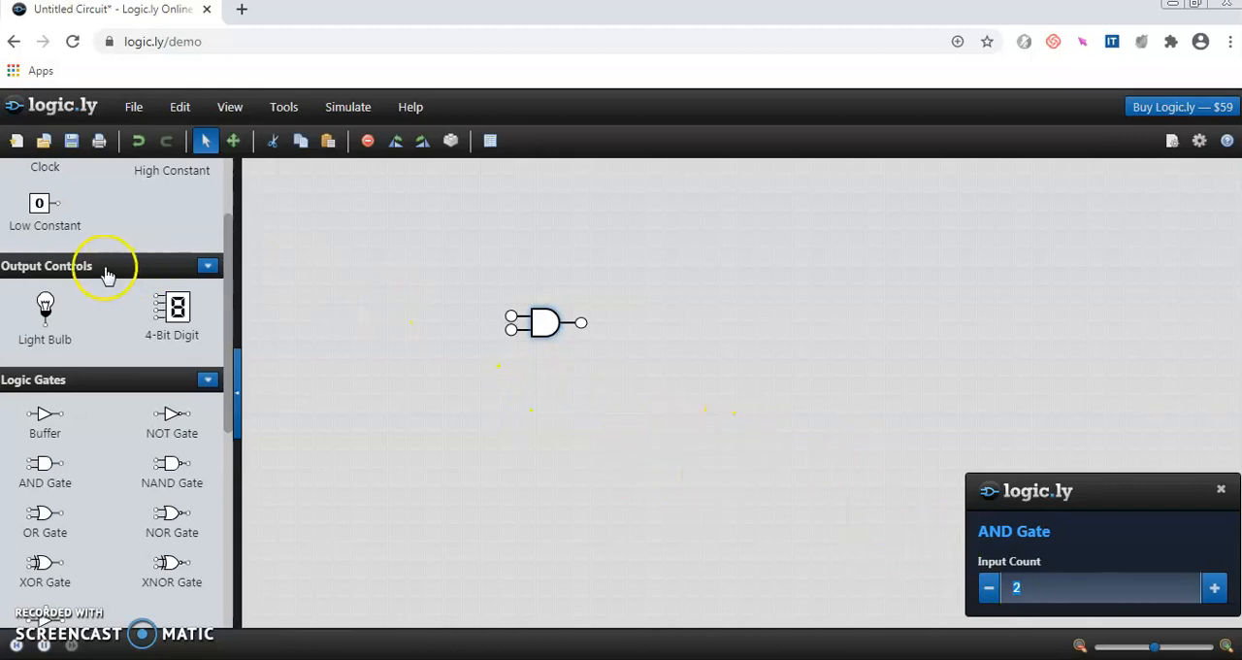
left_click_drag(226, 267, 226, 184)
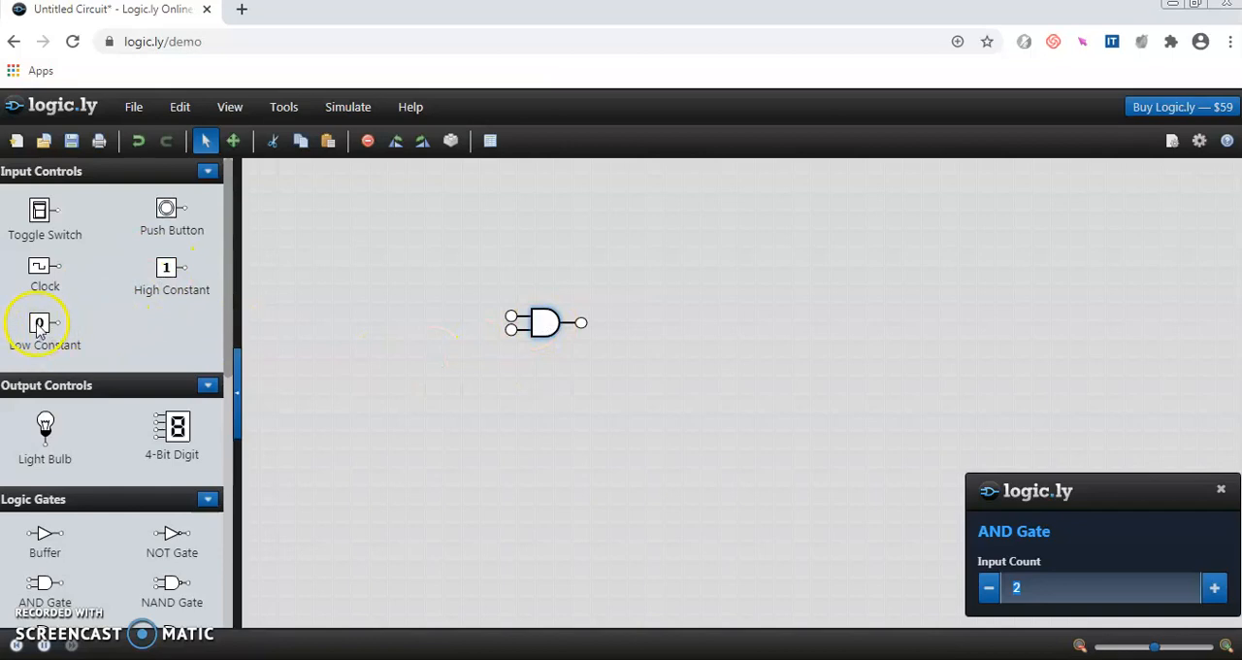
- Add two low constants, two high constants left of the gate, and a light bulb on its right
left_click_drag(87, 328, 351, 274)
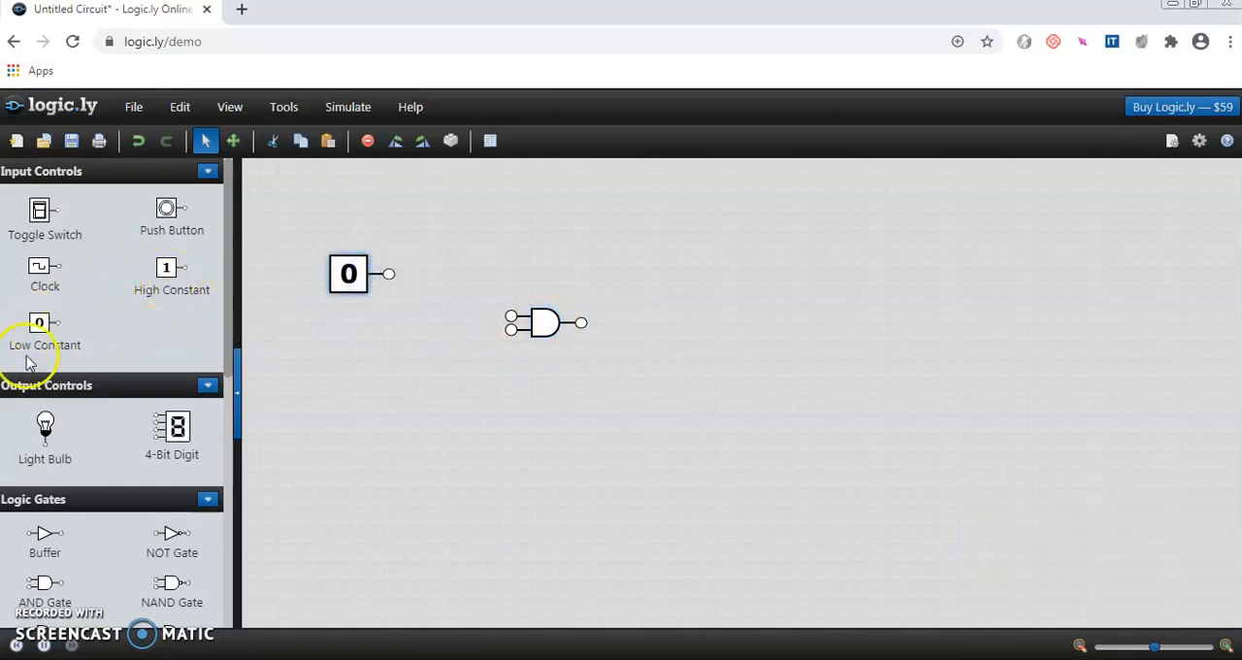
mouse_move(43, 328)
left_mouse_down()
mouse_move(319, 364)
mouse_move(347, 336)
left_mouse_up()
left_click_drag(170, 281, 361, 403)
left_click_drag(169, 281, 359, 463)
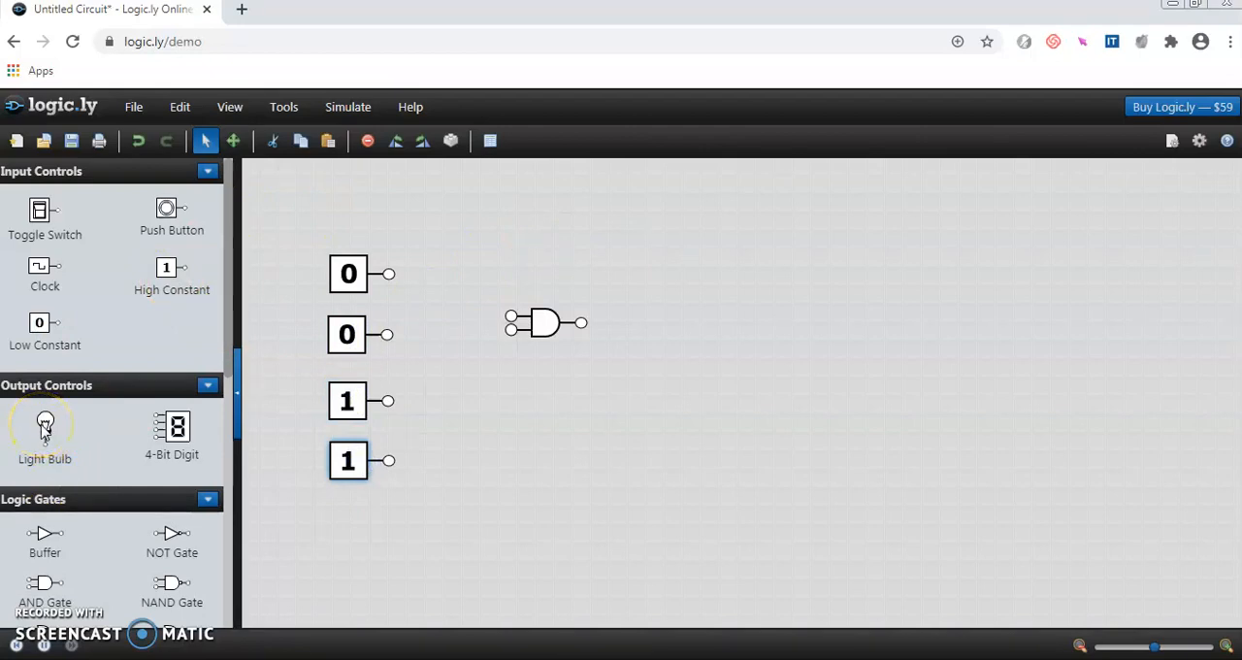
mouse_move(45, 428)
left_mouse_down()
mouse_move(726, 310)
mouse_move(730, 291)
left_mouse_up()
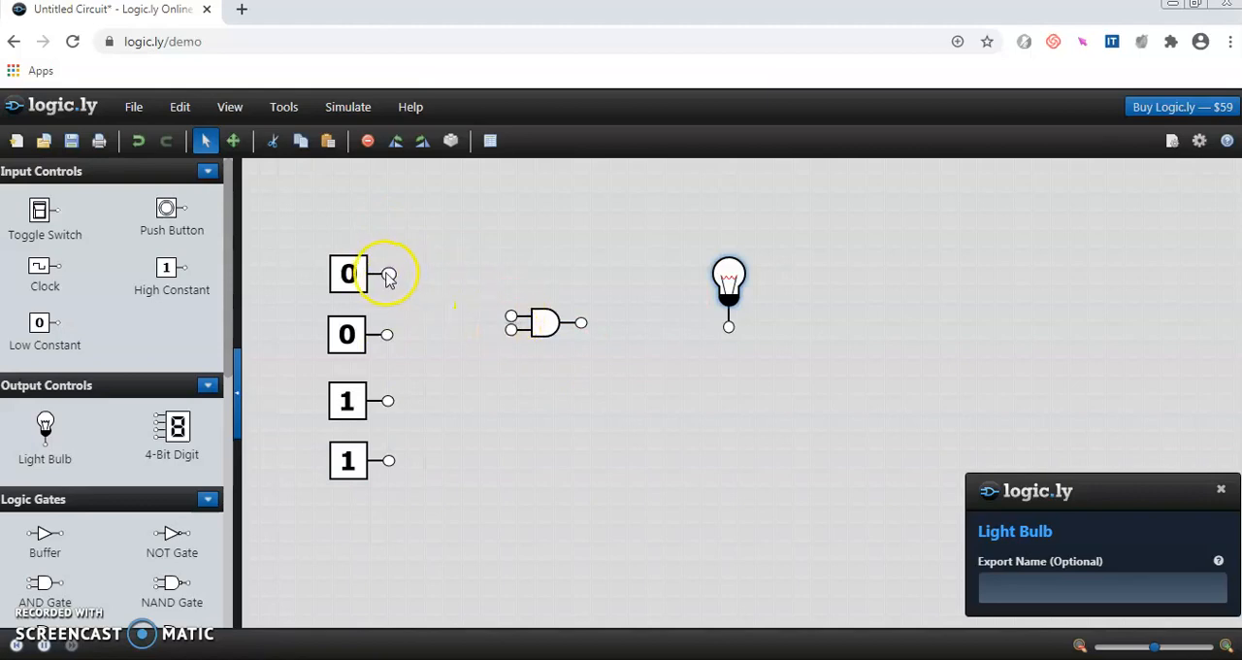
- Wire both low constants to the AND gate's inputs and its output to the light bulb
left_click_drag(387, 274, 493, 320)
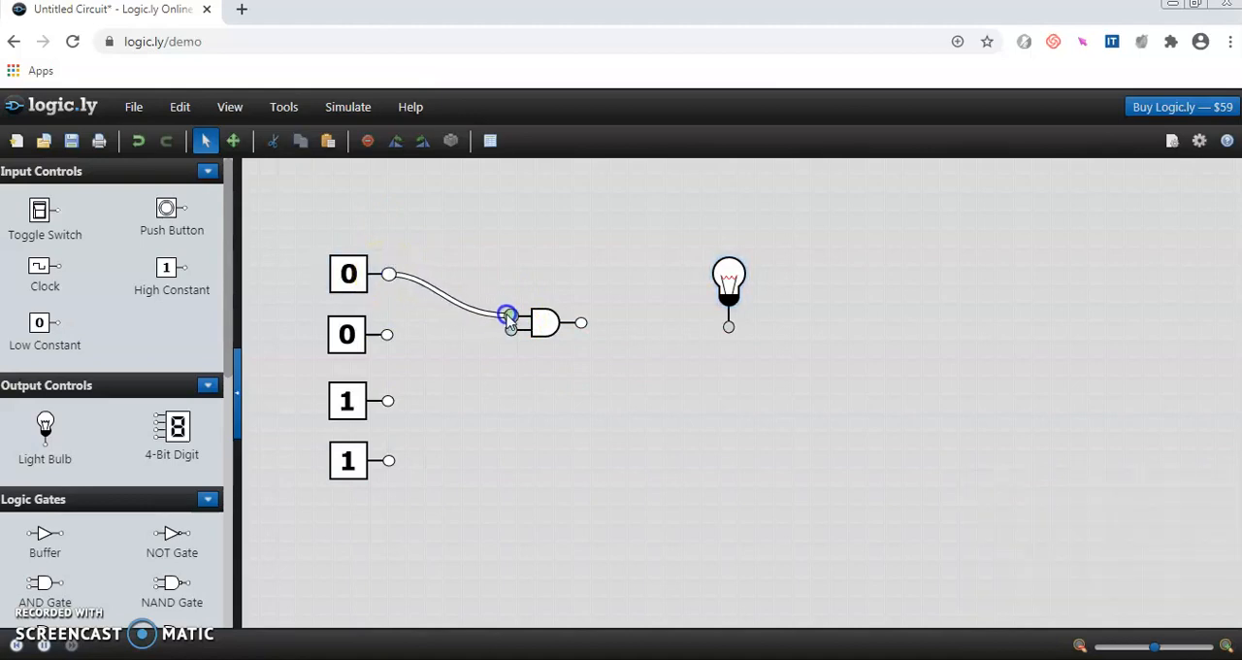
left_click_drag(493, 320, 511, 318)
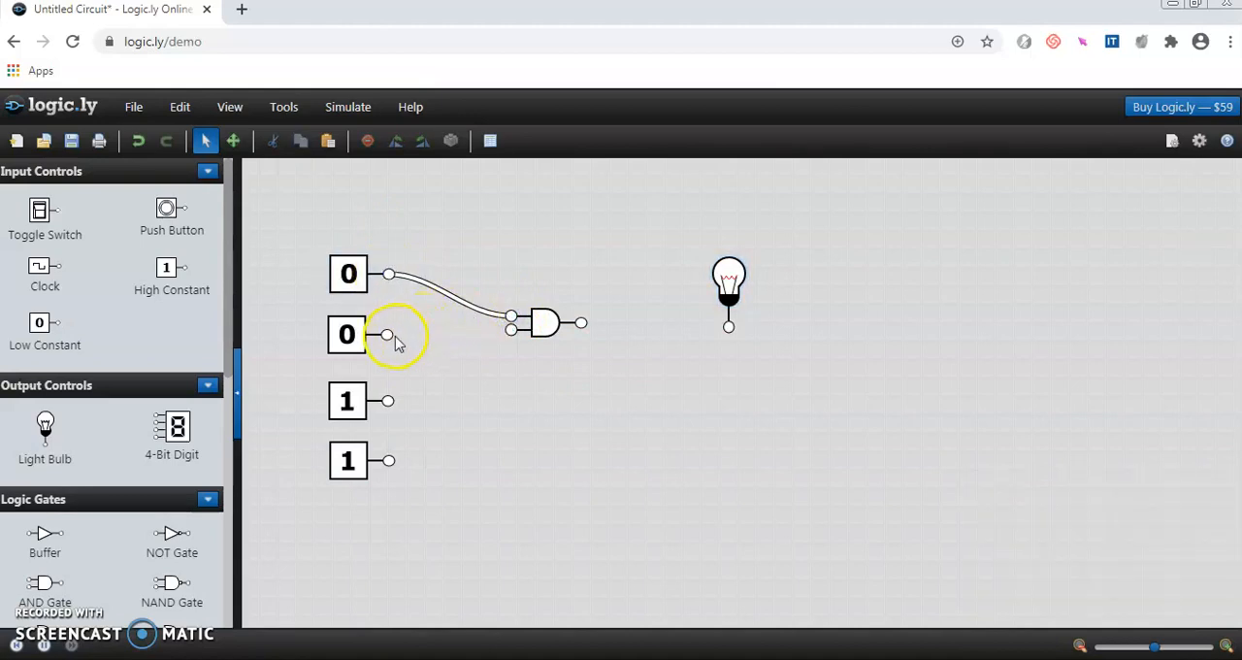
left_click_drag(387, 336, 512, 330)
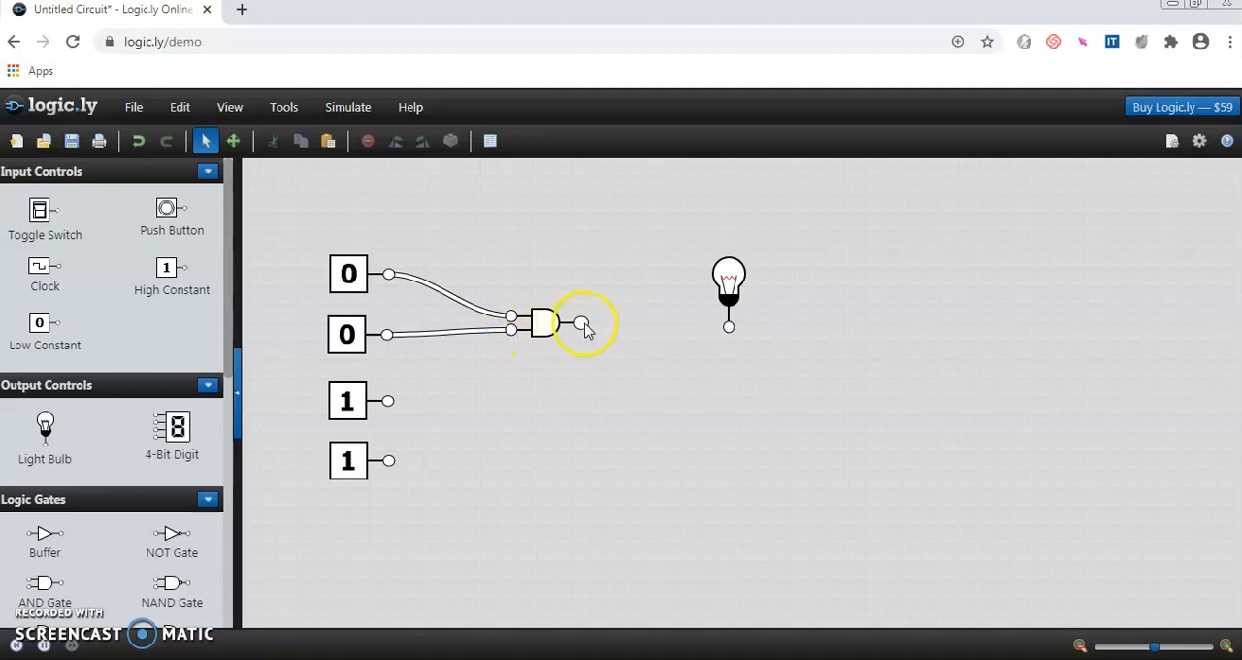
mouse_move(583, 323)
left_mouse_down()
mouse_move(692, 341)
mouse_move(728, 331)
left_mouse_up()
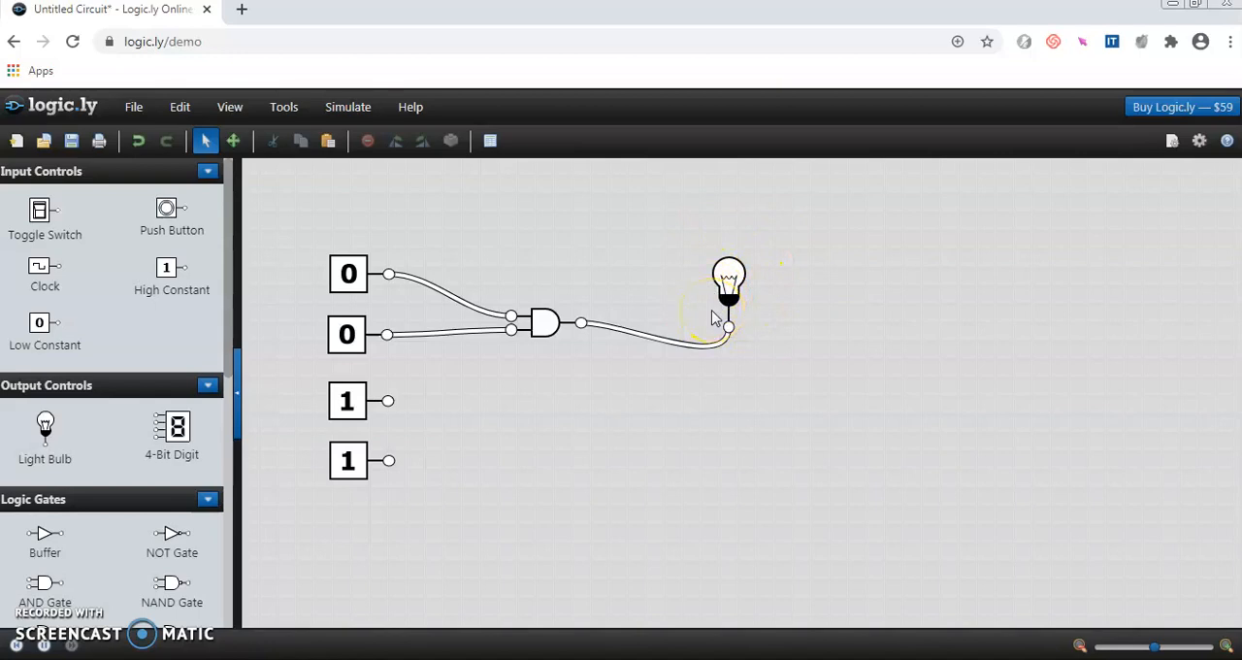
- Remove the second low constant's wire and feed the first high constant into the lower input
left_click(437, 335)
key("Delete")
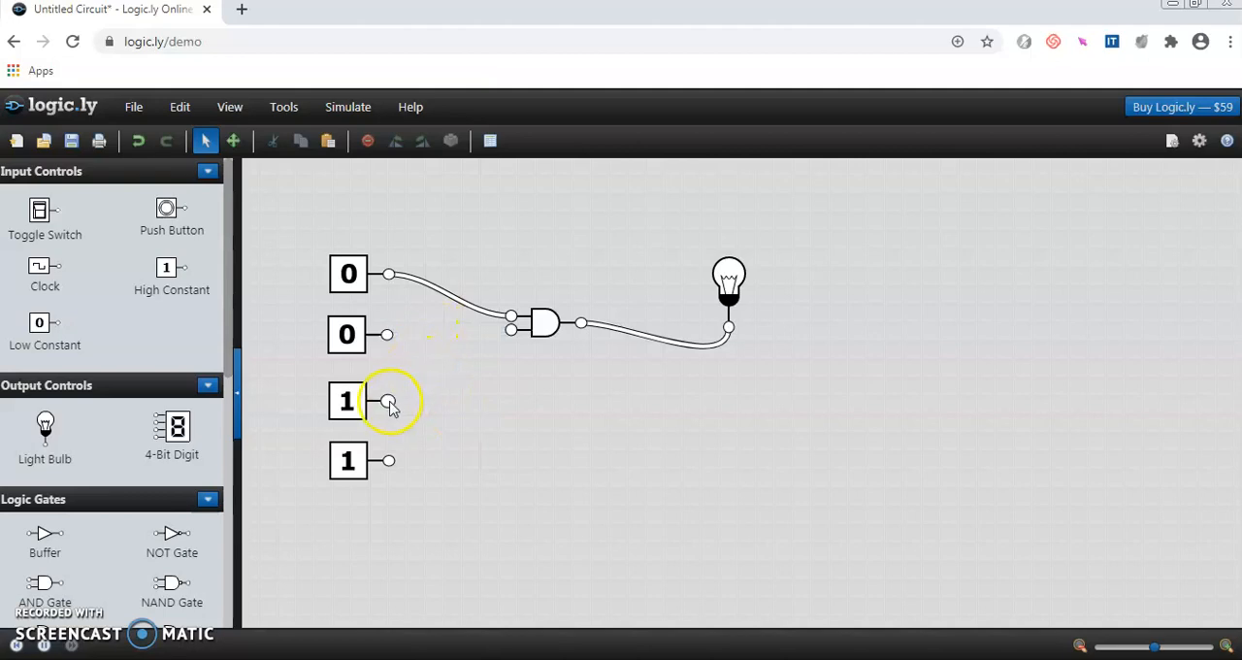
left_click_drag(388, 402, 482, 345)
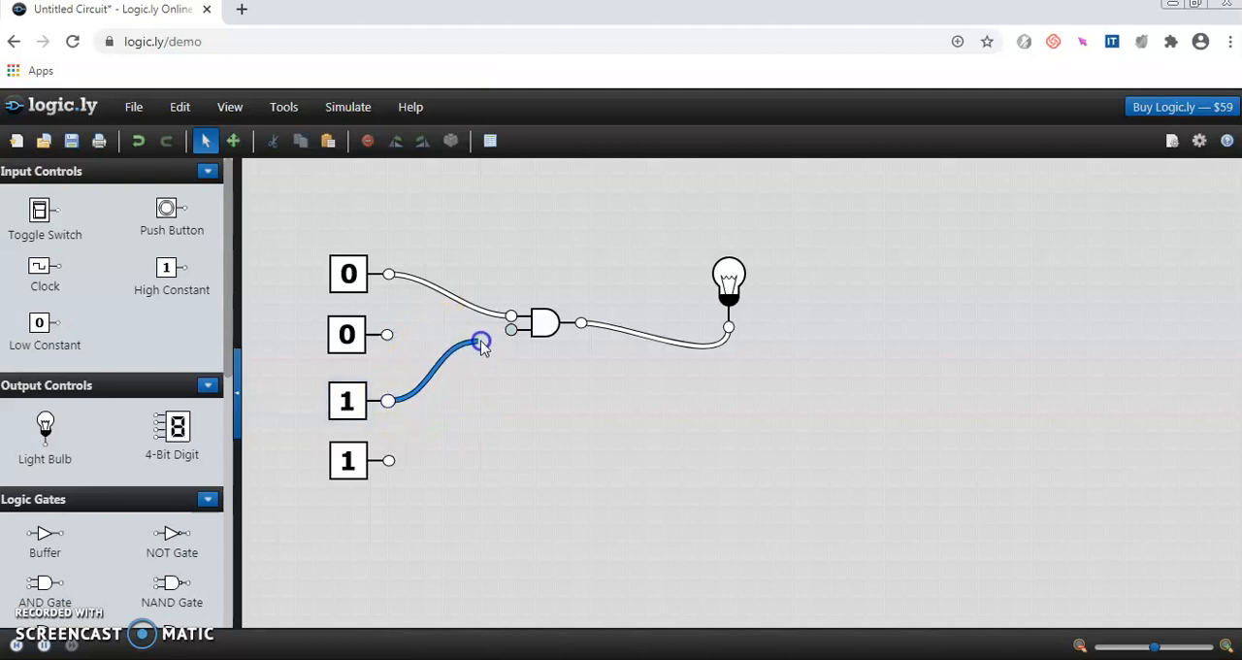
left_click_drag(482, 346, 512, 331)
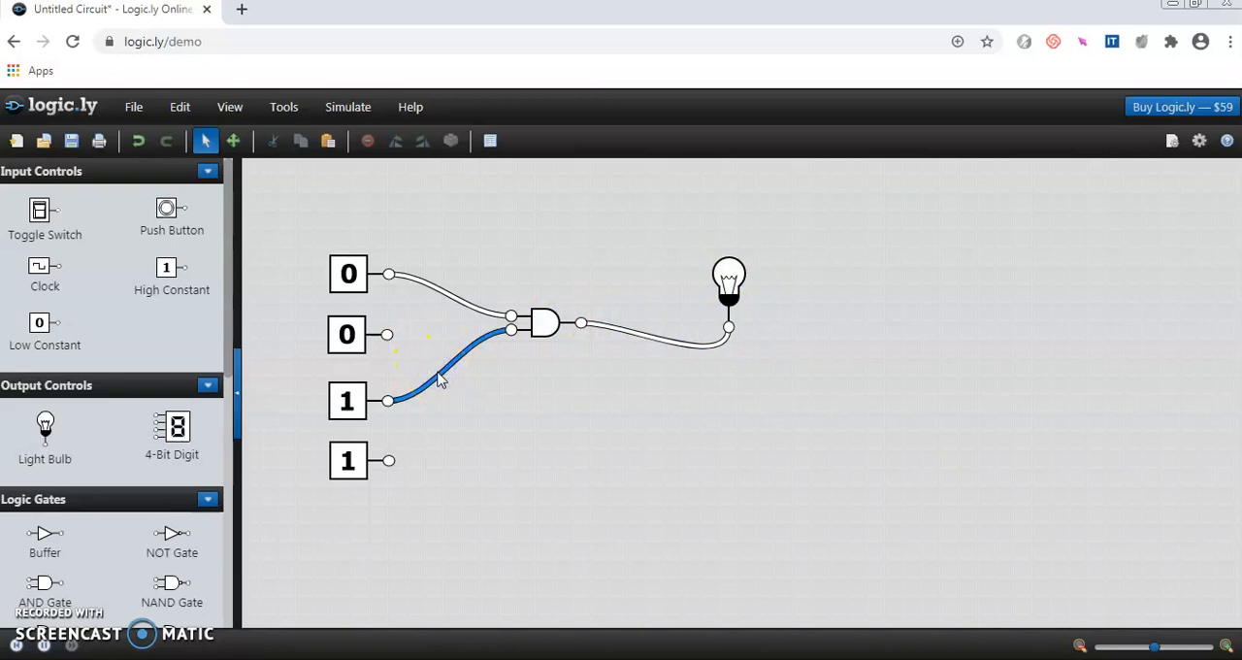
- Delete the wires from the top low constant and the first high constant
left_click(437, 293)
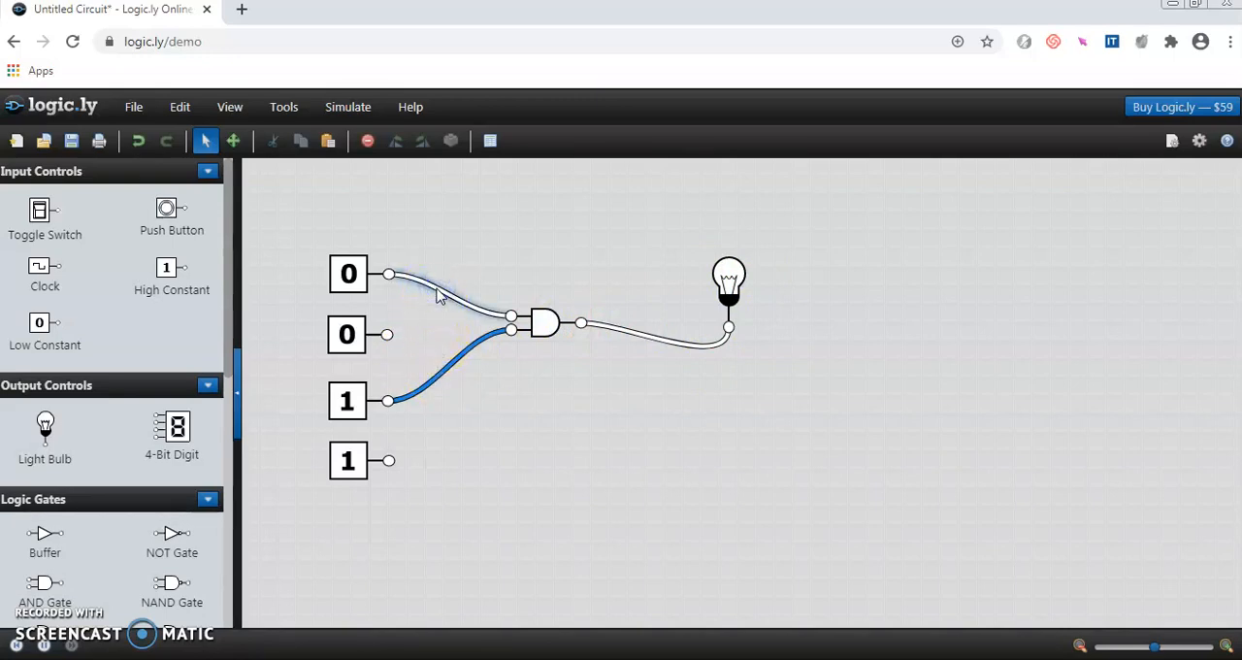
key("Delete")
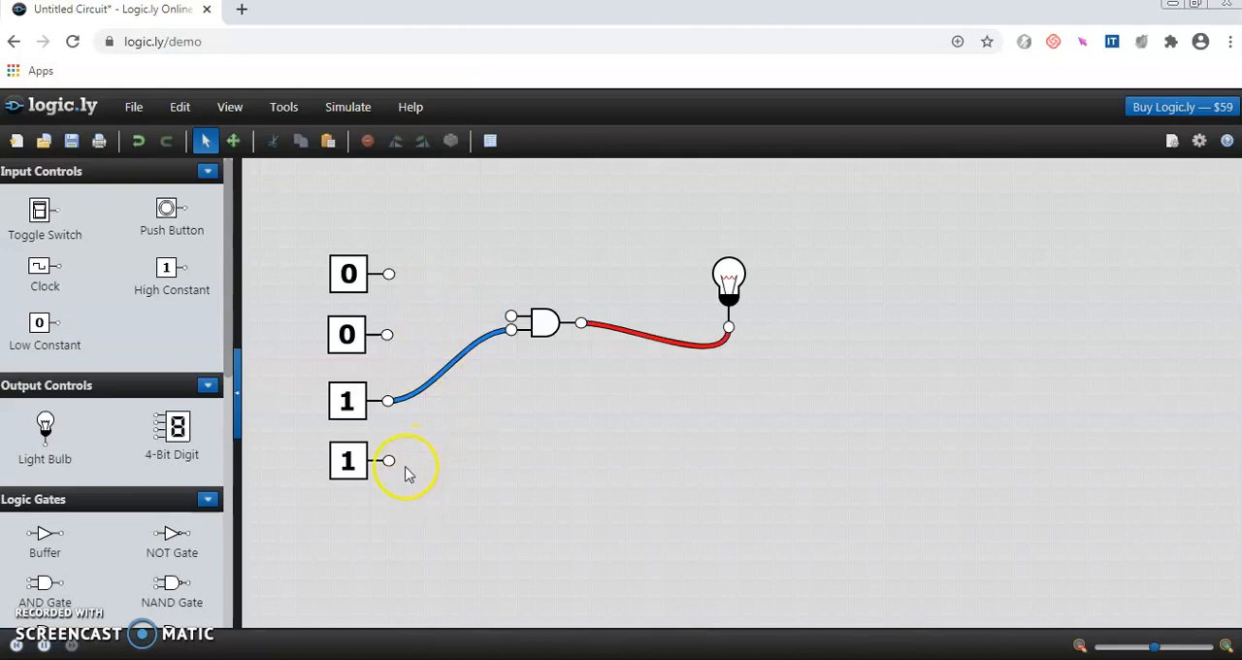
left_click(430, 388)
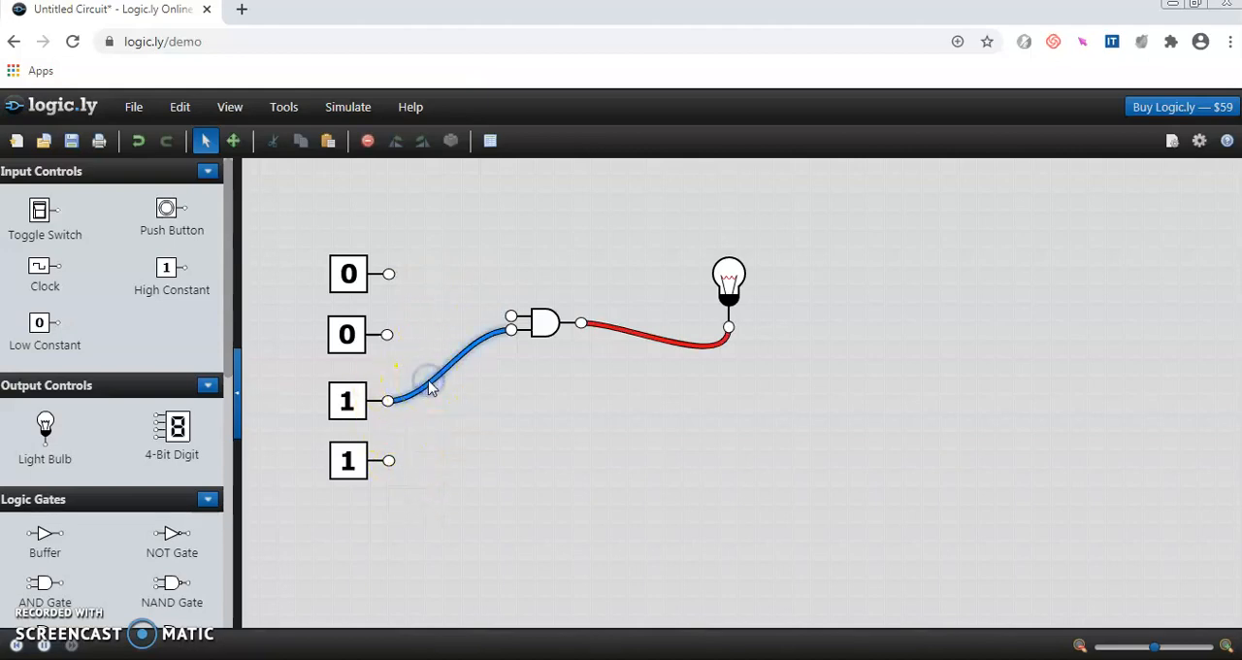
key("Delete")
- Wire the two high constants to the AND gate's upper and lower inputs so the bulb lights
left_click_drag(387, 400, 506, 312)
left_click_drag(387, 400, 511, 318)
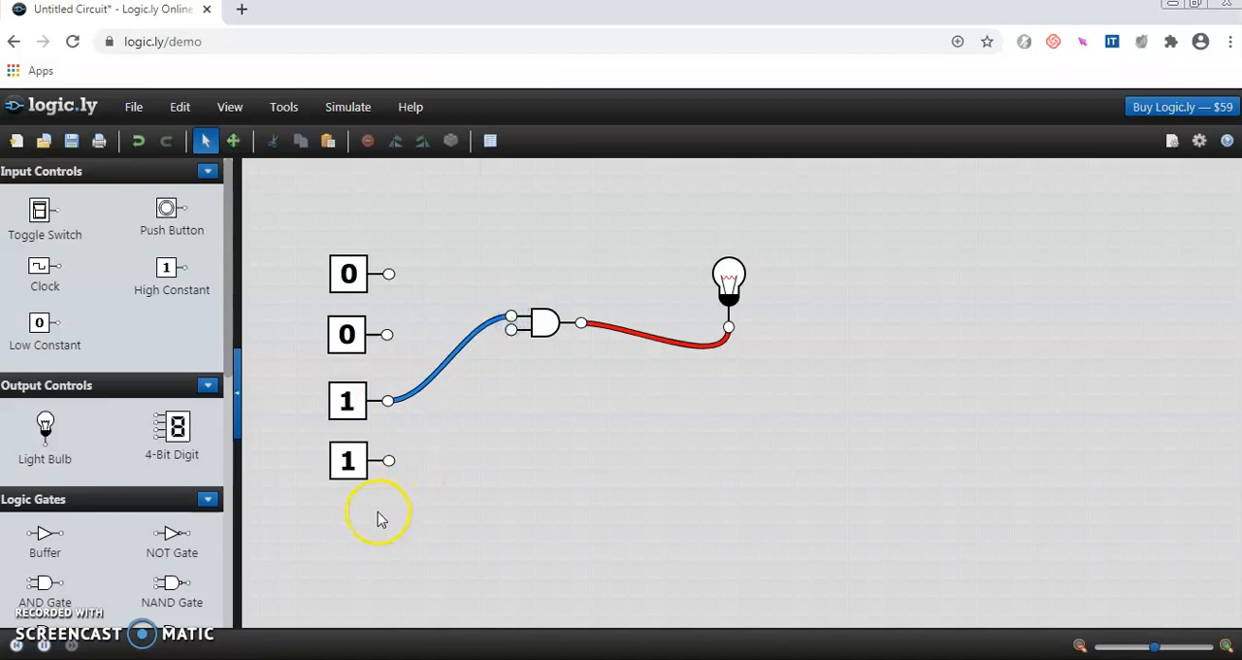
left_click_drag(388, 460, 512, 331)
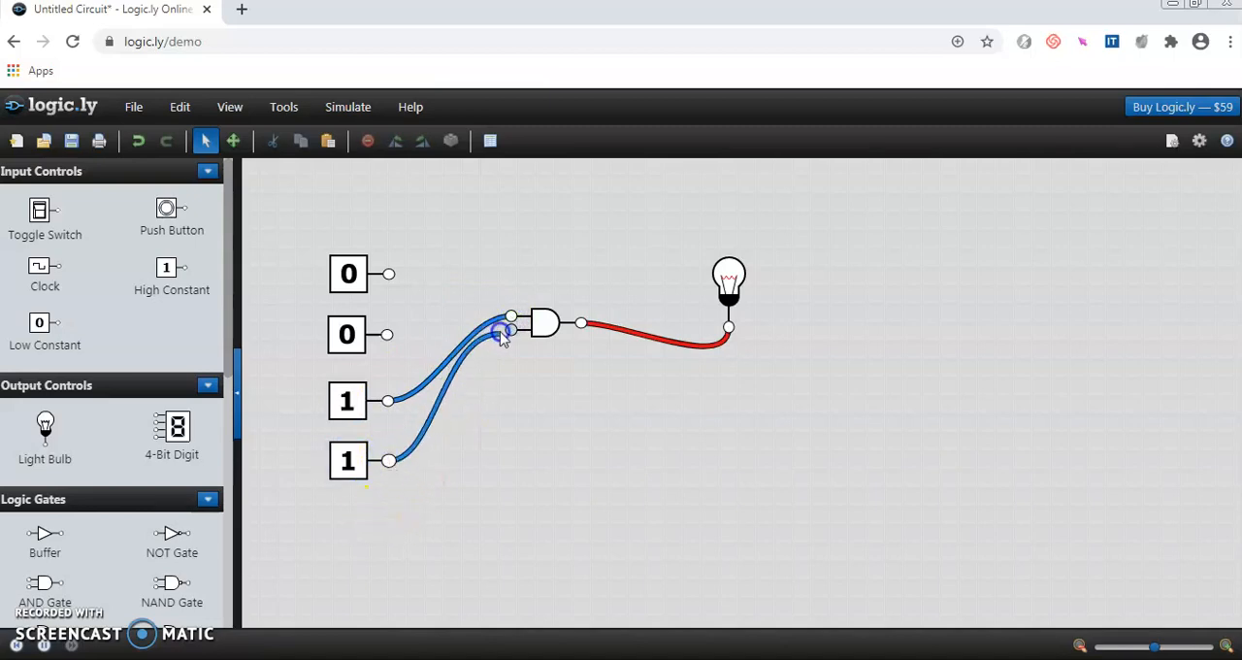